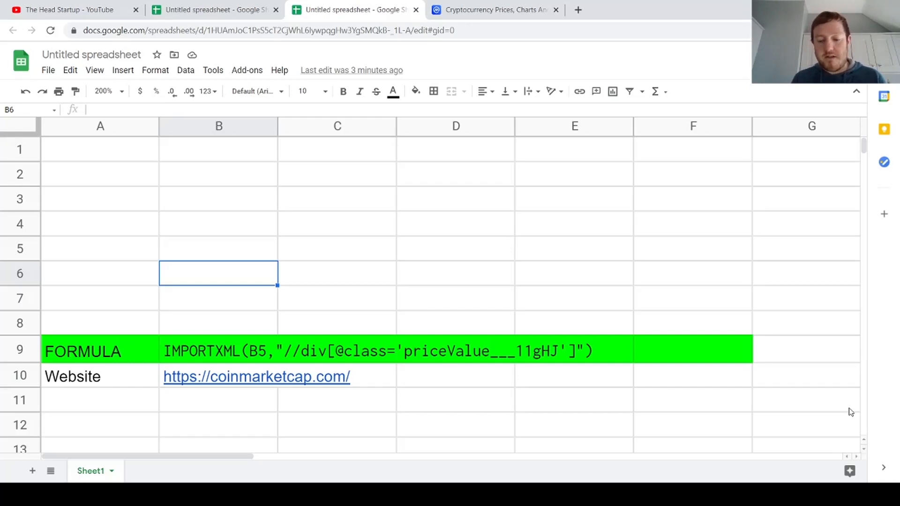
Enter the coin tickers BTC, ETH and ADA in cells A2 to A4.
{"action": "key", "text": "Left"}
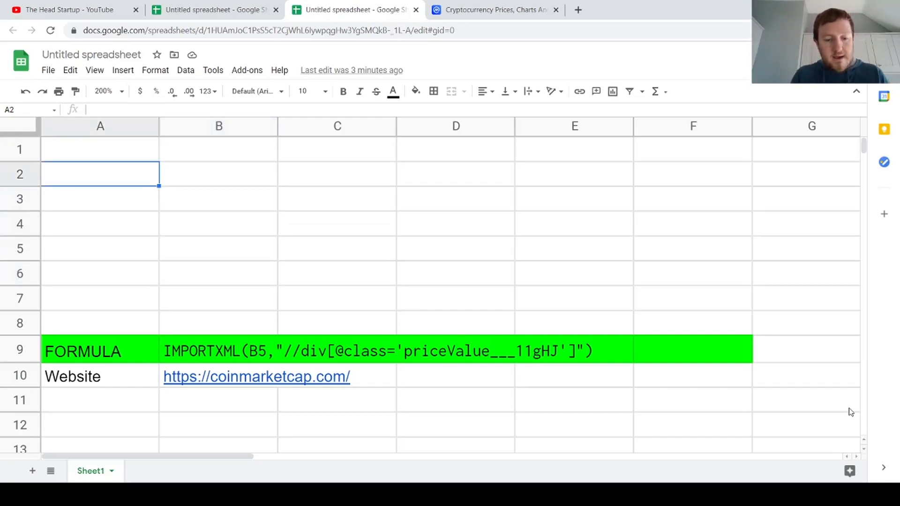
{"action": "type", "text": "BTC"}
{"action": "key", "text": "Return"}
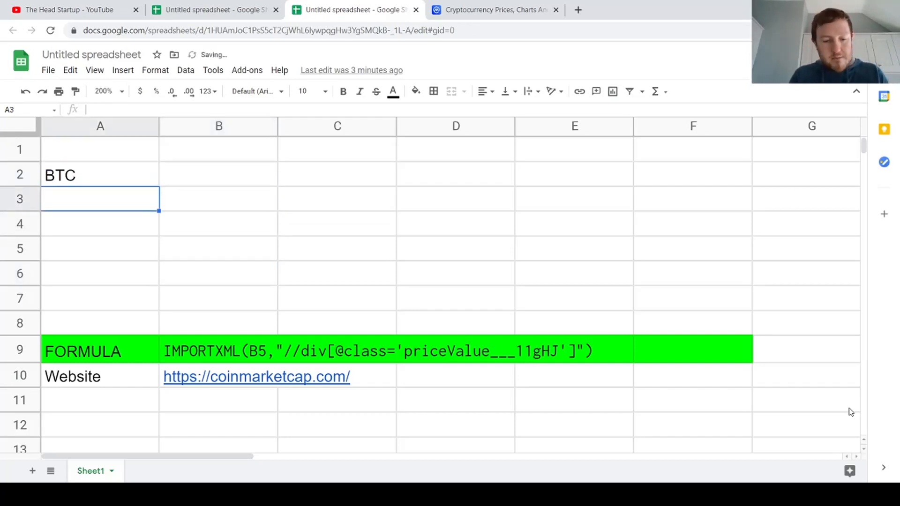
{"action": "type", "text": "ETH"}
{"action": "key", "text": "Return"}
{"action": "type", "text": "ADA"}
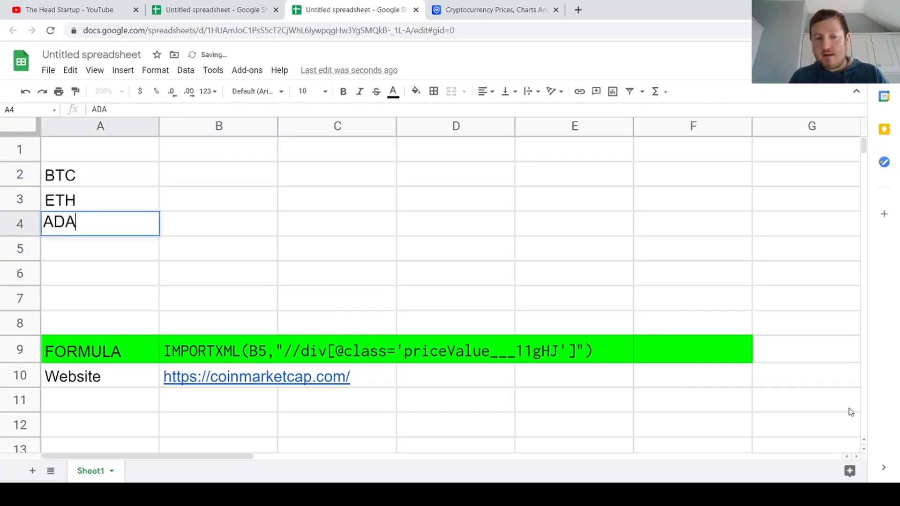
{"action": "key", "text": "Return"}
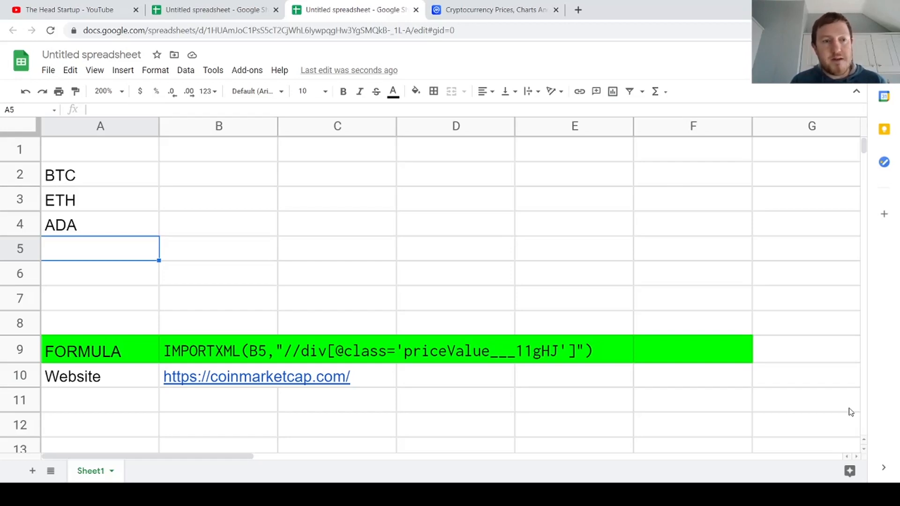
Open Bitcoin's page on CoinMarketCap, copy its URL, and paste it into B2 of the spreadsheet beside BTC.
{"action": "left_click", "coordinate": [498, 11]}
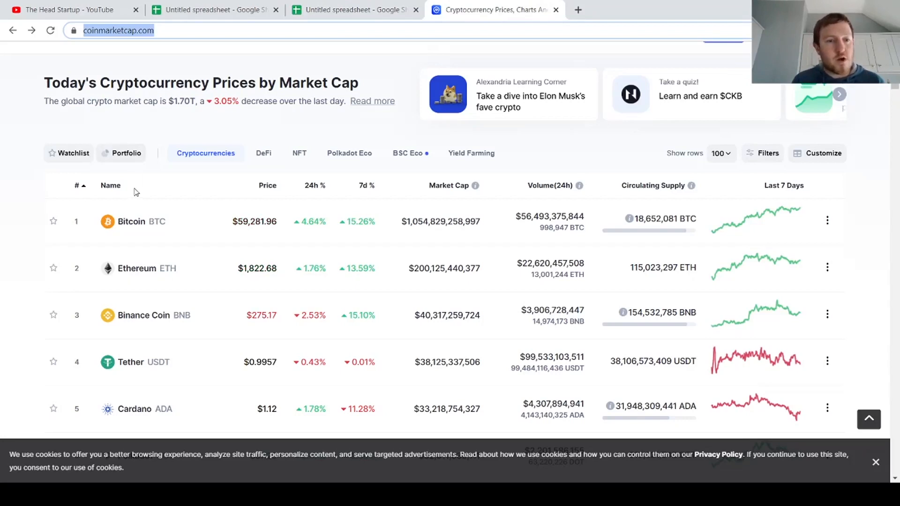
{"action": "left_click", "coordinate": [132, 226]}
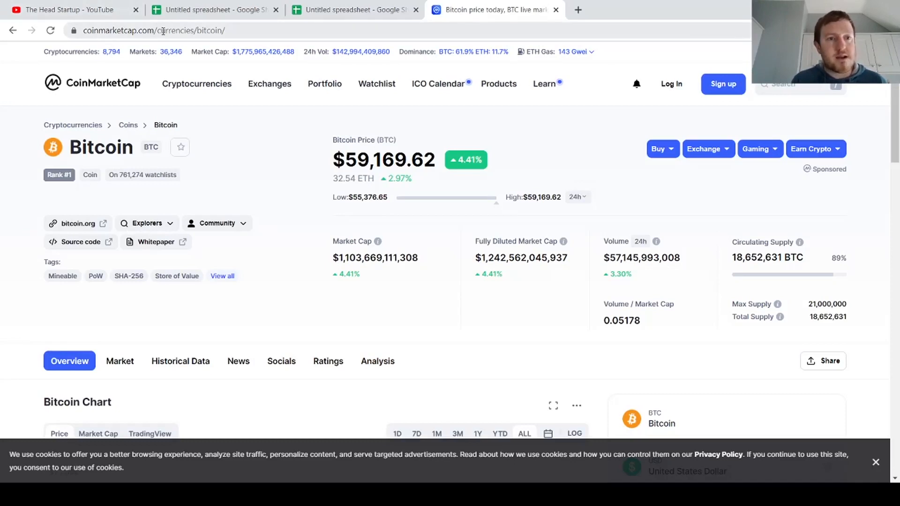
{"action": "left_click", "coordinate": [204, 29]}
{"action": "key", "text": "ctrl+c"}
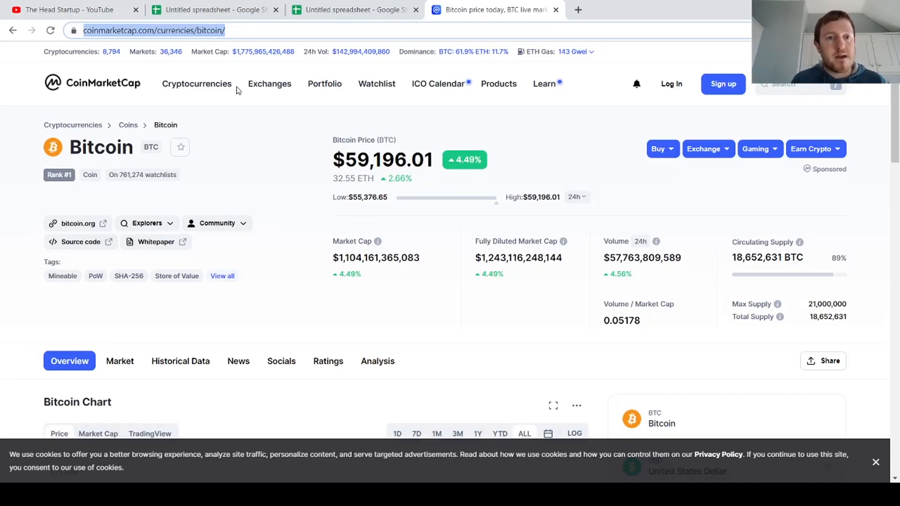
{"action": "left_click", "coordinate": [345, 10]}
{"action": "left_click", "coordinate": [234, 181]}
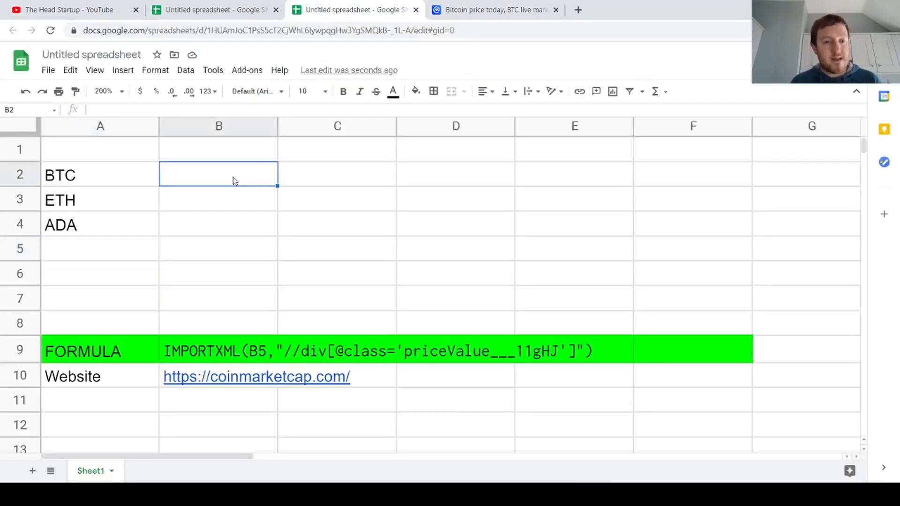
{"action": "key", "text": "ctrl+v"}
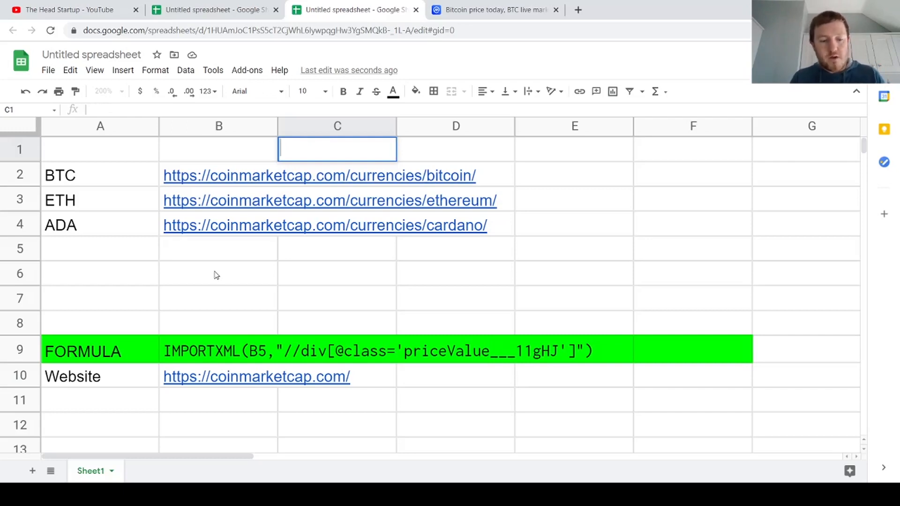
{"action": "type", "text": "Price USD"}
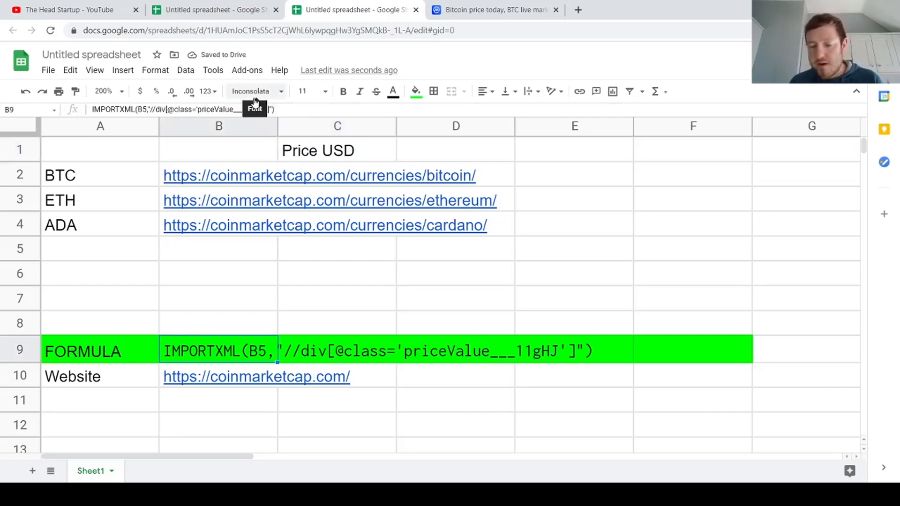
{"action": "left_click_drag", "start_coordinate": [295, 110], "coordinate": [229, 110]}
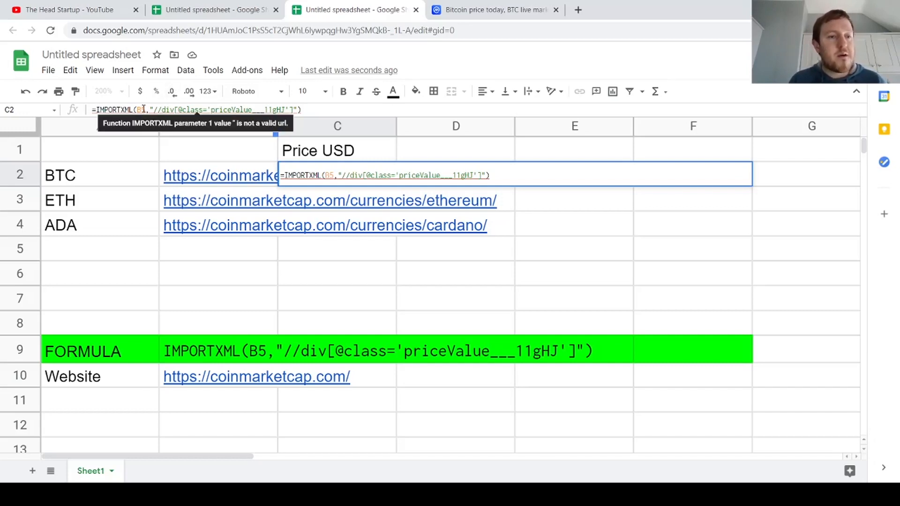
{"action": "left_click", "coordinate": [147, 109]}
{"action": "key", "text": "BackSpace"}
{"action": "type", "text": "2"}
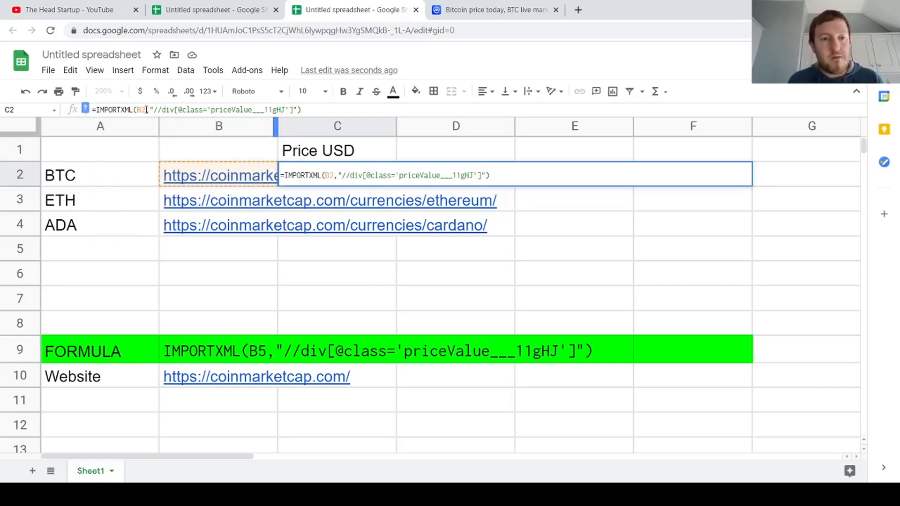
{"action": "key", "text": "Return"}
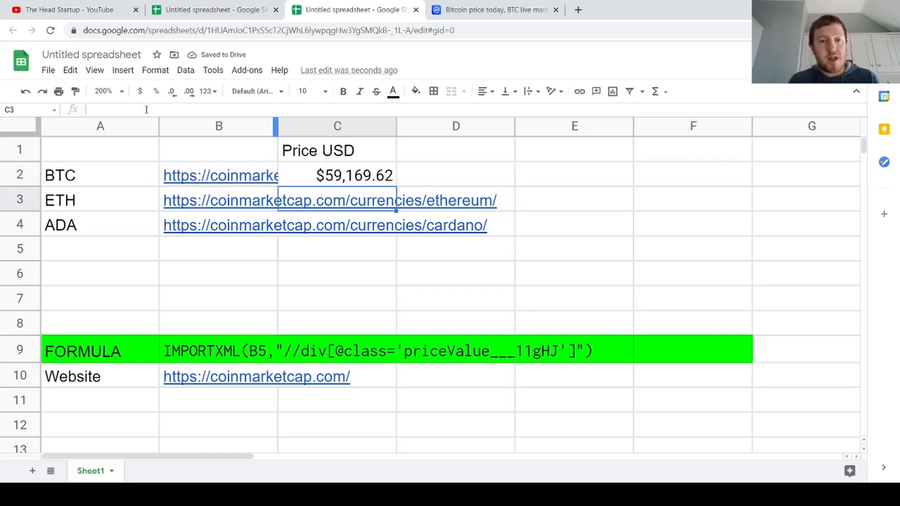
Copy the Bitcoin price formula from C2 into C3:C4 for ETH and ADA.
{"action": "key", "text": "Up"}
{"action": "key", "text": "ctrl+c"}
{"action": "key", "text": "Down"}
{"action": "key", "text": "shift+Down"}
{"action": "key", "text": "ctrl+v"}
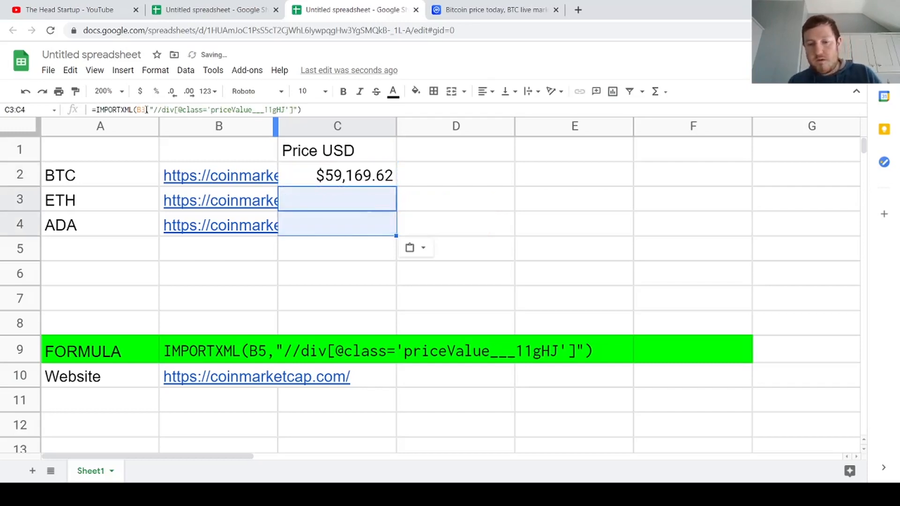
{"action": "key", "text": "Down"}
{"action": "key", "text": "Down"}
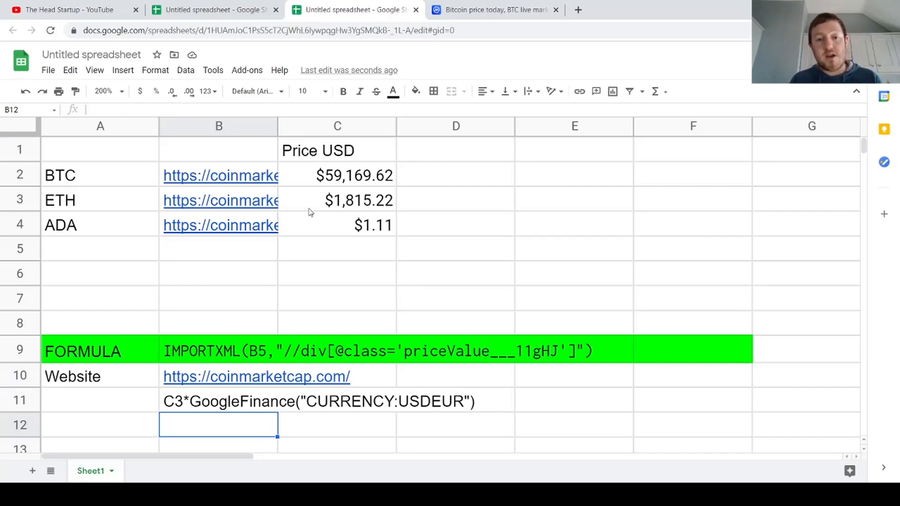
Add a Price EUR column in D1:D4, converting each USD price as in =C2*GoogleFinance("CURRENCY:USDEUR") for BTC.
{"action": "left_click", "coordinate": [486, 159]}
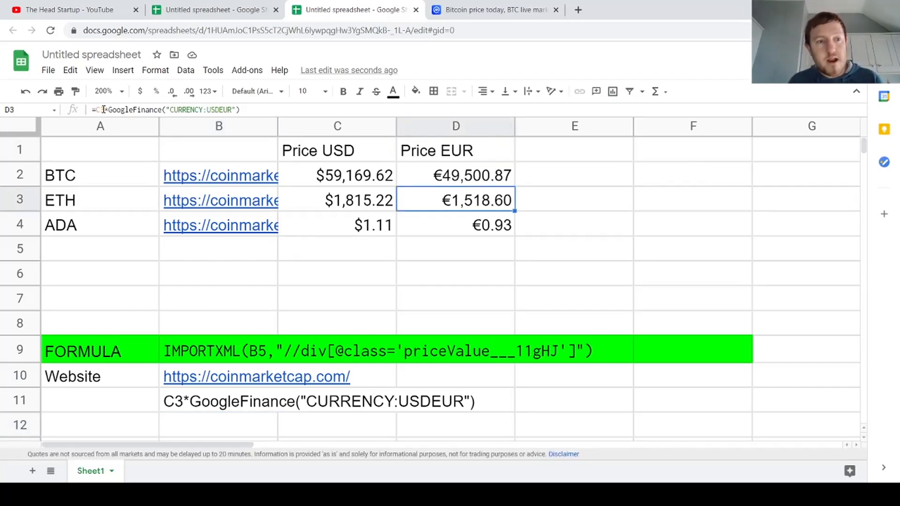
{"action": "key", "text": "Up"}
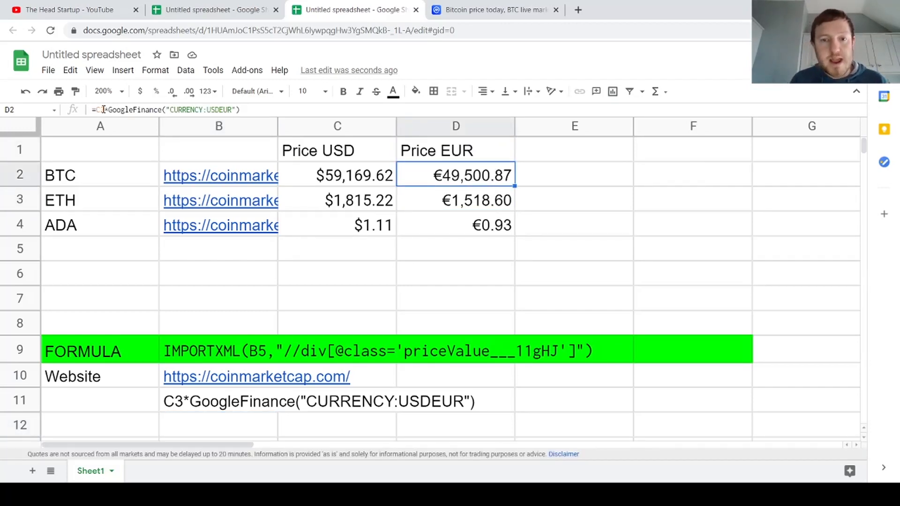
{"action": "left_click", "coordinate": [104, 109]}
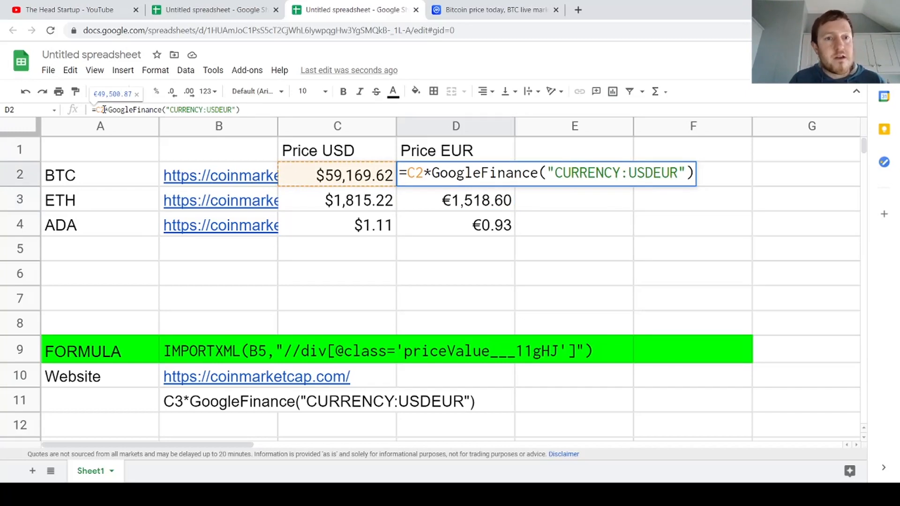
{"action": "key", "text": "Return"}
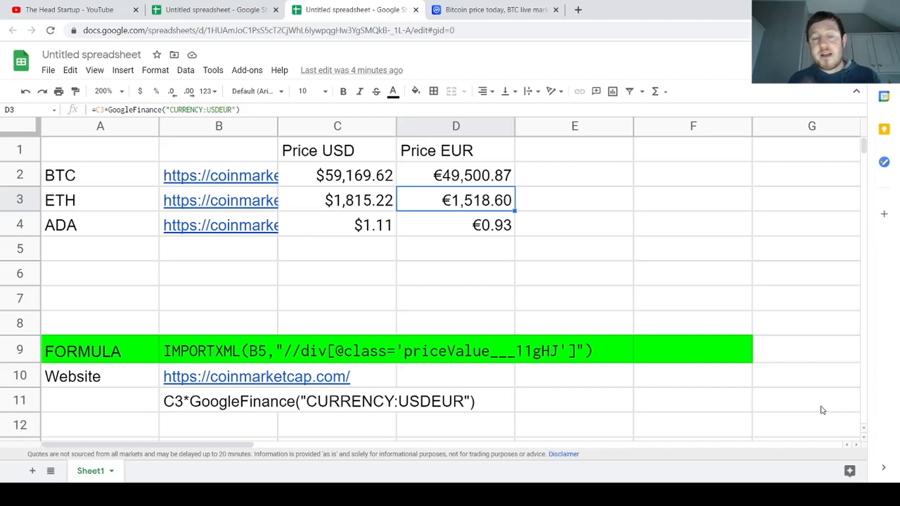
Start a comment on each of the USD price cells C2, C3 and C4.
{"action": "key", "text": "Up"}
{"action": "key", "text": "Left"}
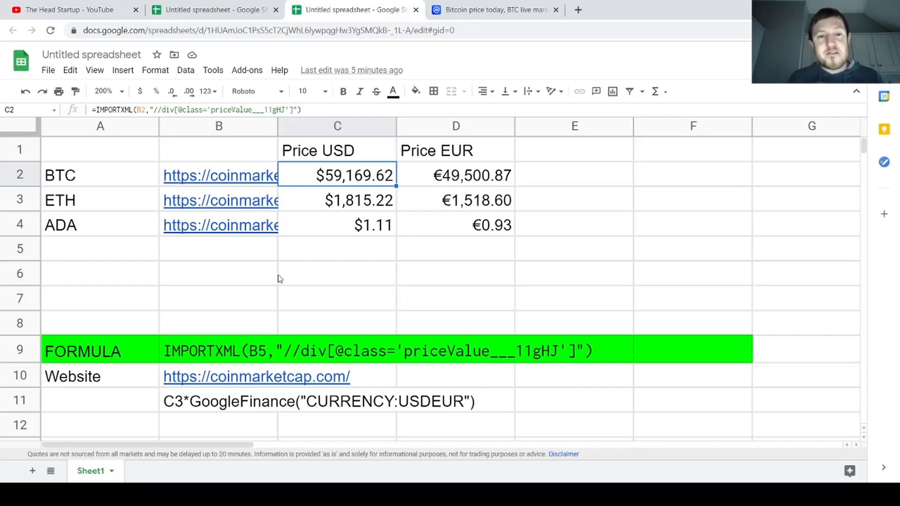
{"action": "left_click", "coordinate": [315, 173]}
{"action": "right_click", "coordinate": [314, 176]}
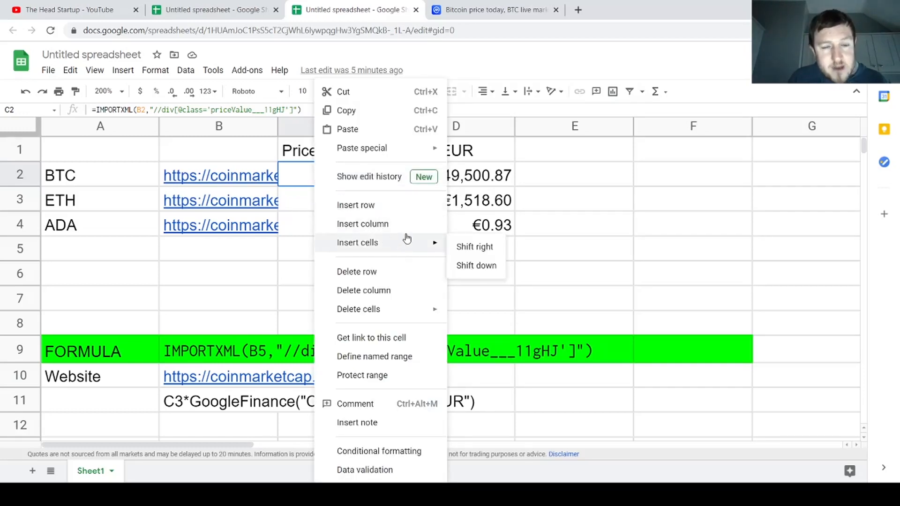
{"action": "left_click", "coordinate": [393, 405]}
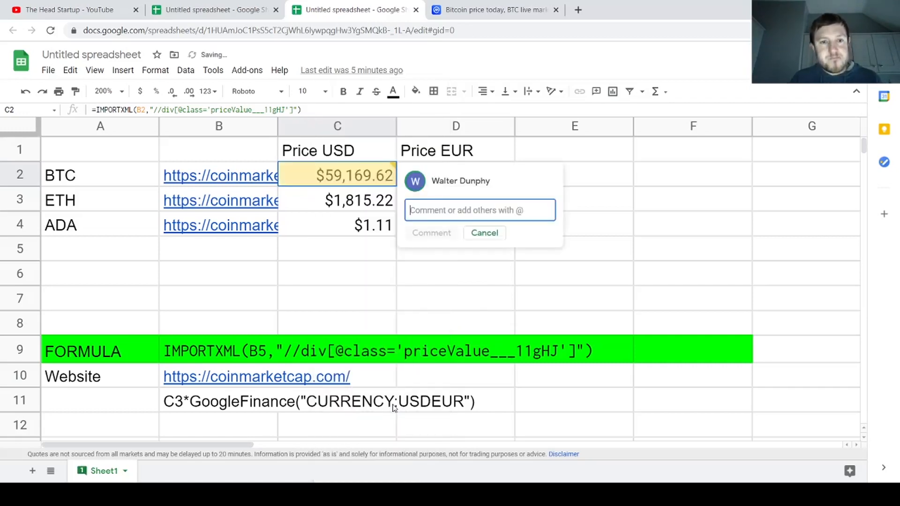
{"action": "left_click", "coordinate": [356, 209]}
{"action": "right_click", "coordinate": [356, 209]}
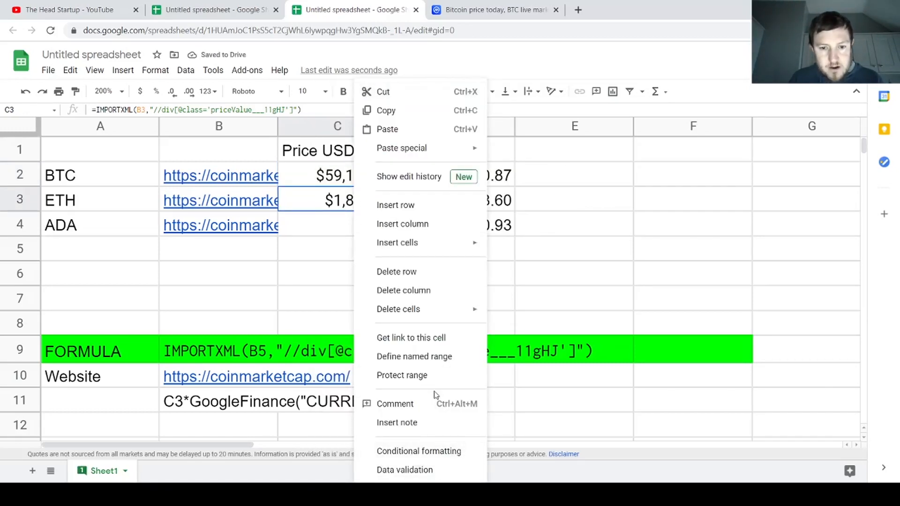
{"action": "left_click", "coordinate": [434, 406]}
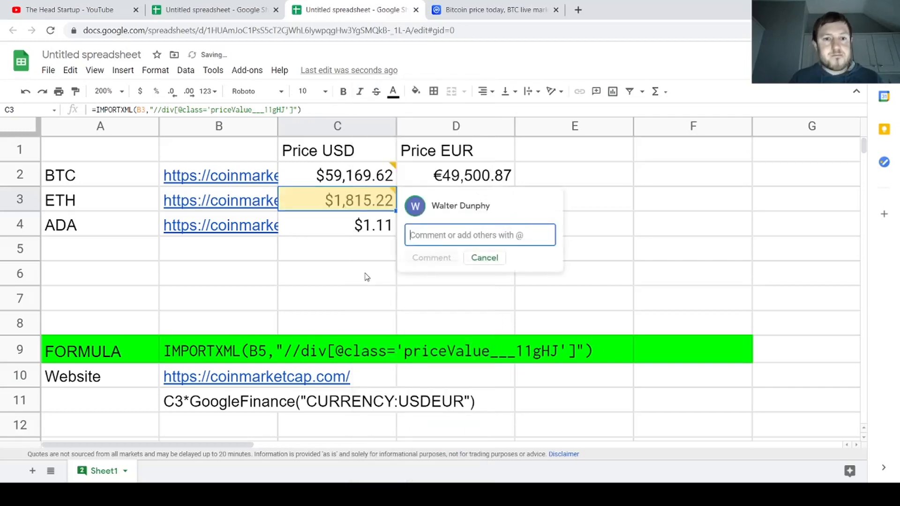
{"action": "left_click", "coordinate": [355, 225]}
{"action": "right_click", "coordinate": [355, 225]}
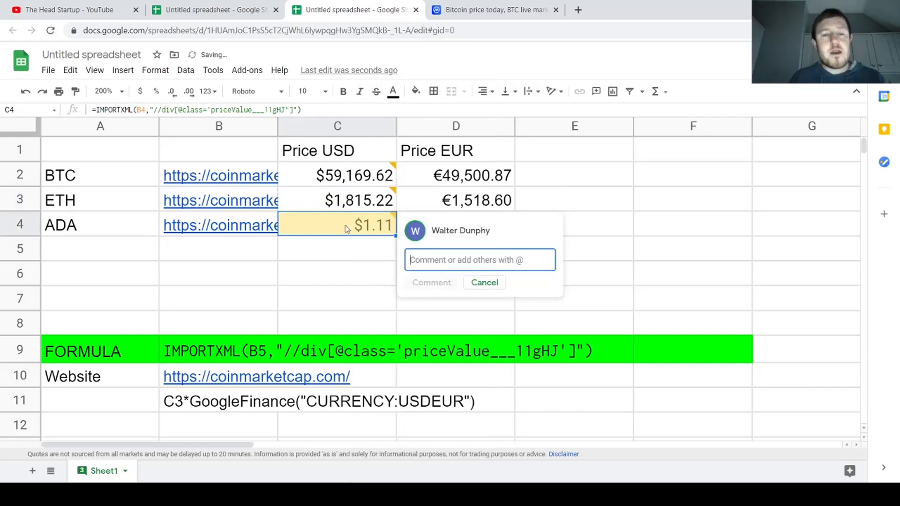
Copy the full IMPORTXML formula text from C2, leave the formula unchanged, and reopen that cell's draft comment.
{"action": "left_click", "coordinate": [342, 181]}
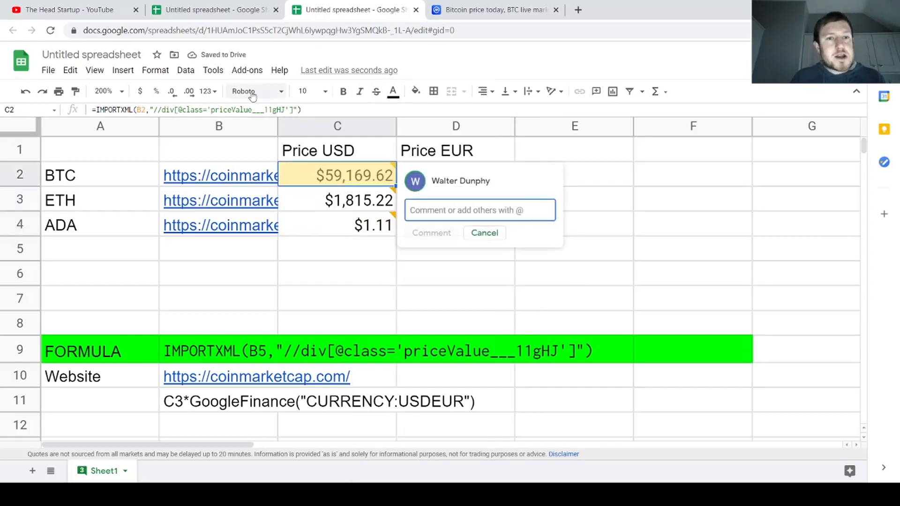
{"action": "left_click_drag", "start_coordinate": [300, 109], "coordinate": [91, 110]}
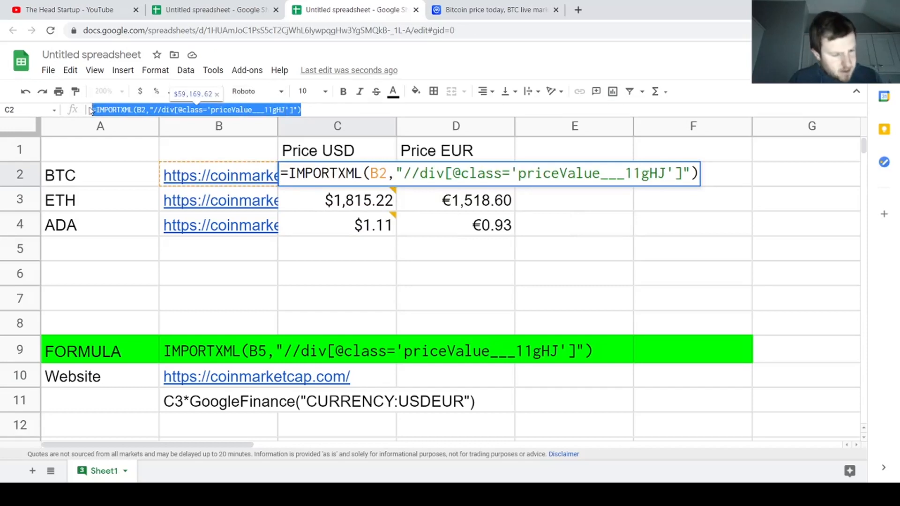
{"action": "key", "text": "ctrl+c"}
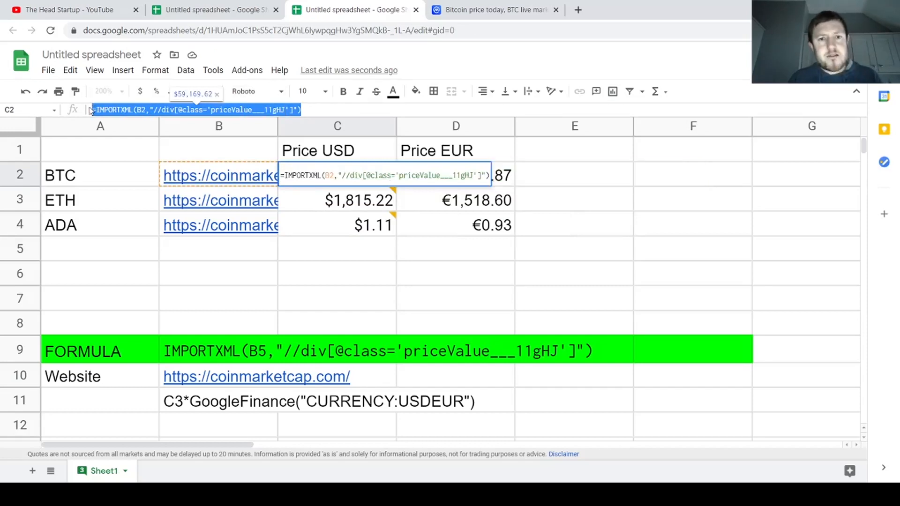
{"action": "left_click", "coordinate": [567, 209]}
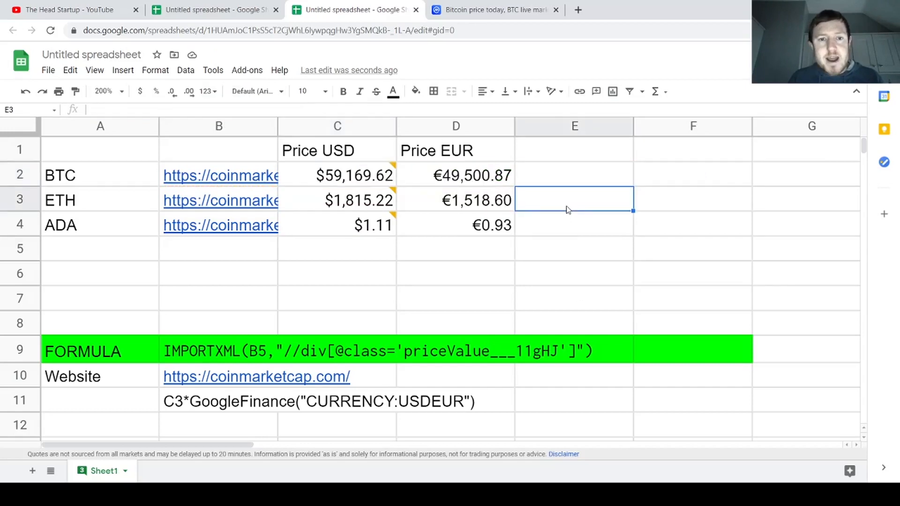
{"action": "left_click", "coordinate": [365, 174]}
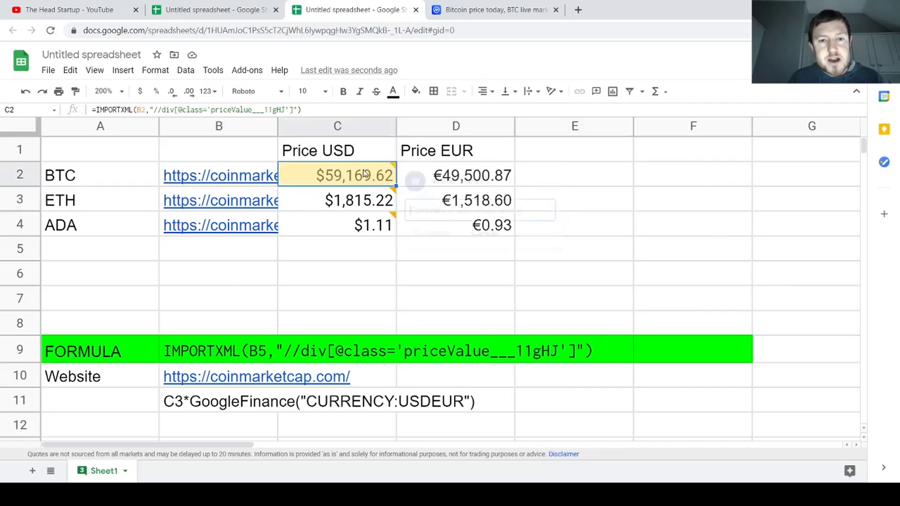